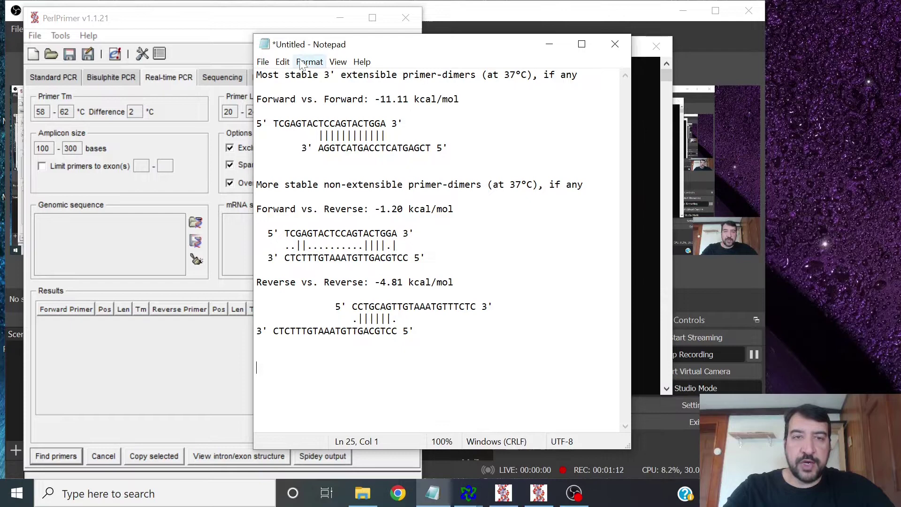
Bring the empty PerlPrimer Real-time PCR window to the front and shift it toward the screen centre
left_click(234, 24)
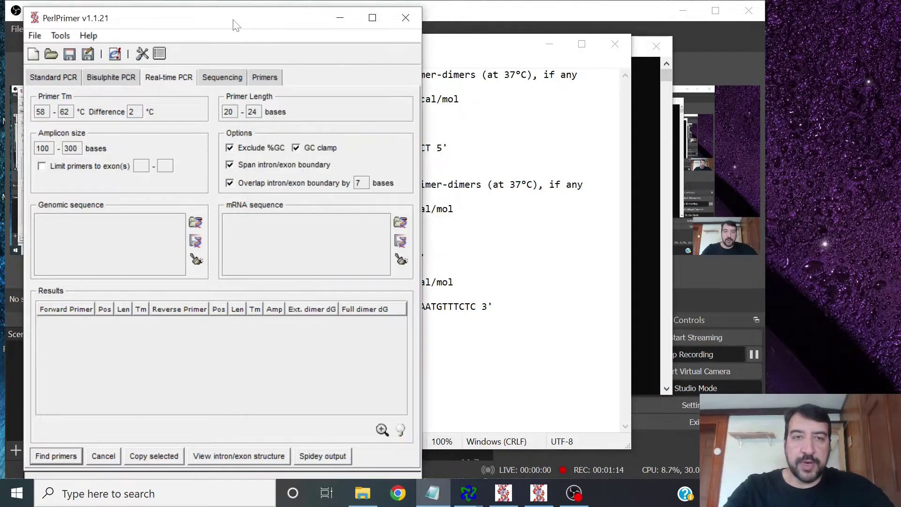
left_click_drag(262, 22, 369, 21)
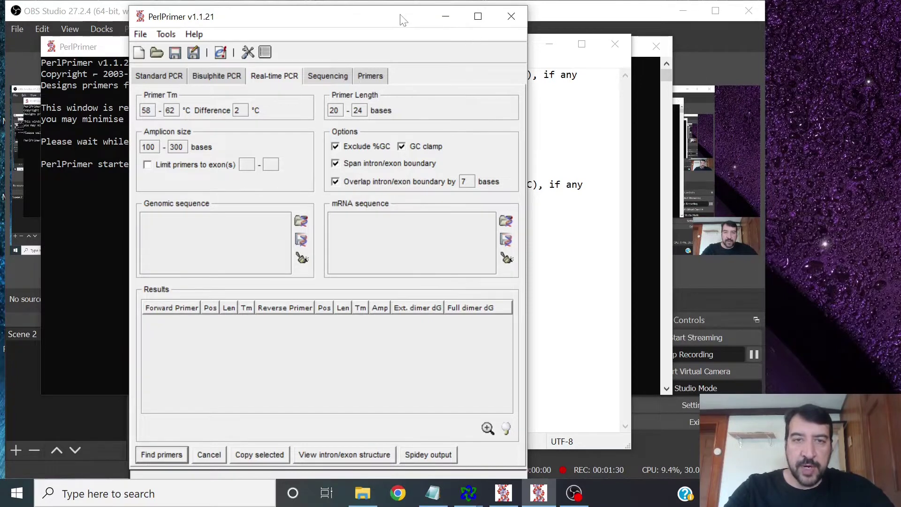
left_click_drag(401, 19, 482, 18)
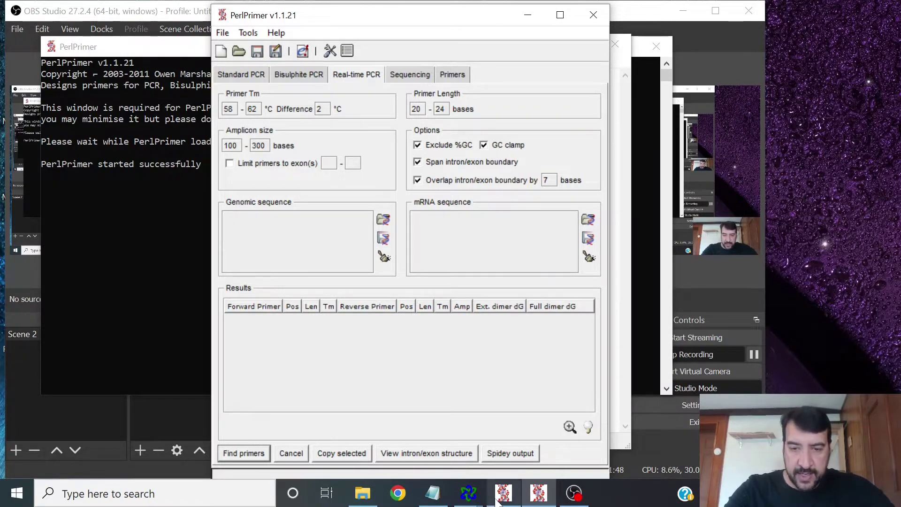
Copy the entire AGL15 genomic sequence from ApE into PerlPrimer's Genomic sequence box
left_click(468, 493)
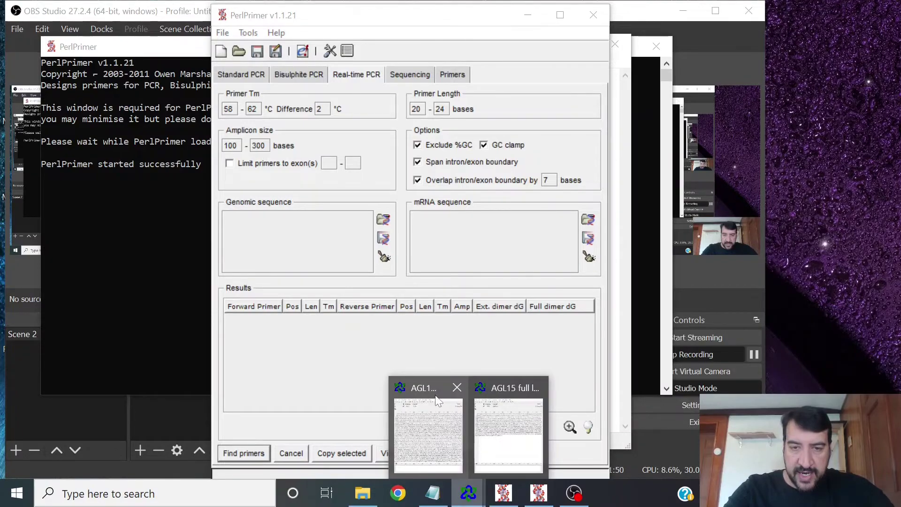
left_click(437, 400)
left_click(253, 190)
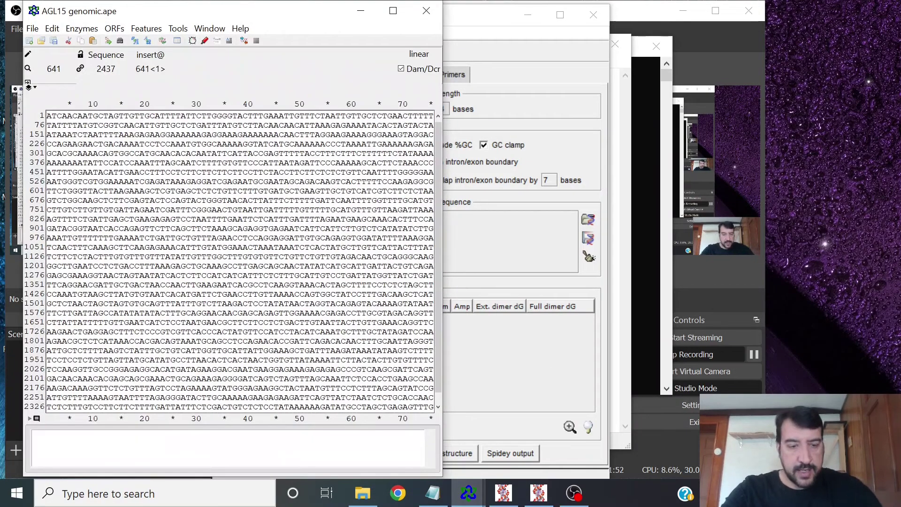
key("ctrl+a")
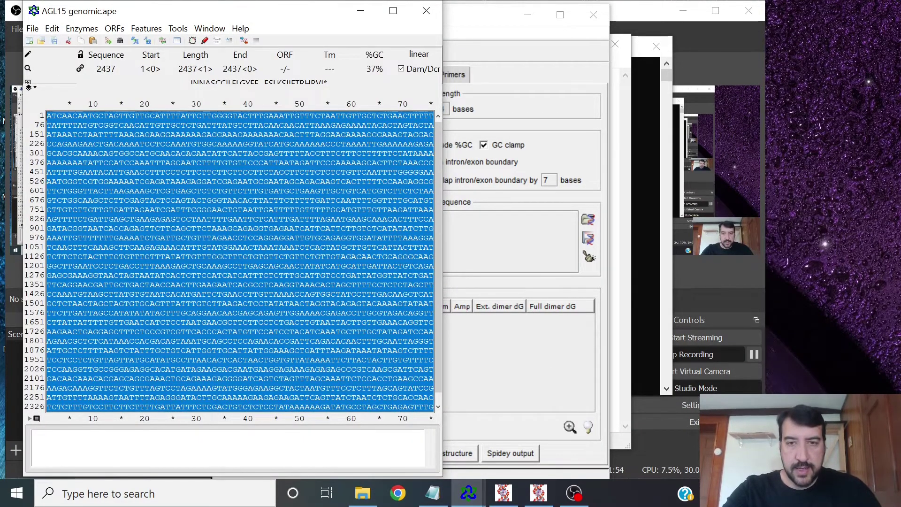
key("ctrl+c")
key("alt+Tab")
key("ctrl+v")
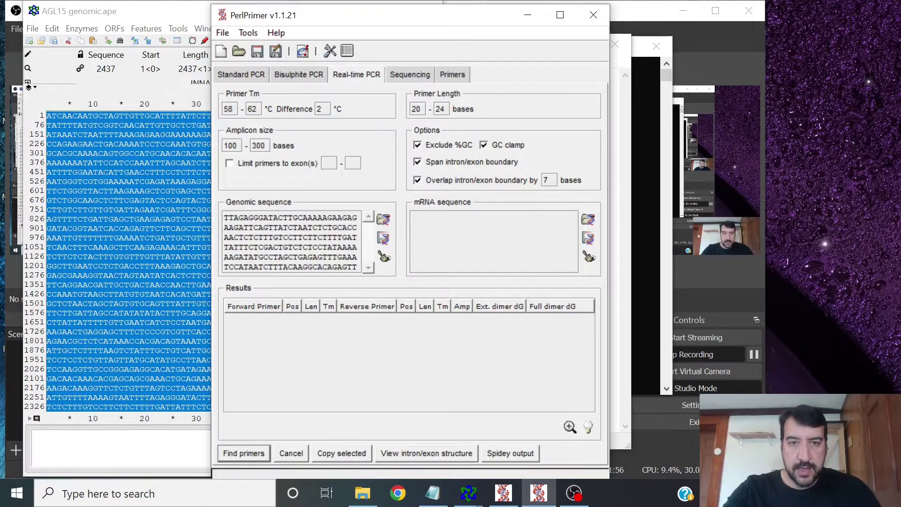
Select the whole AGL15 full length cDNA sequence in ApE and put the cursor in PerlPrimer's mRNA box
left_click(464, 494)
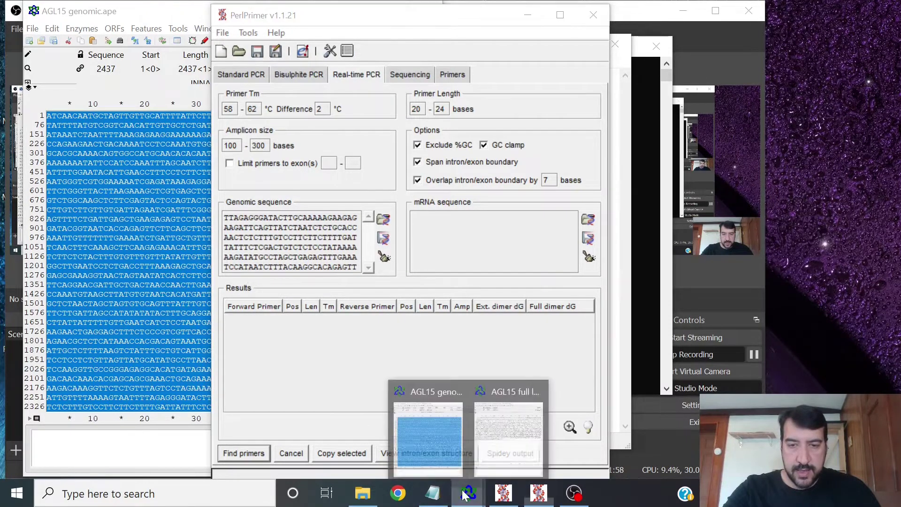
left_click(508, 434)
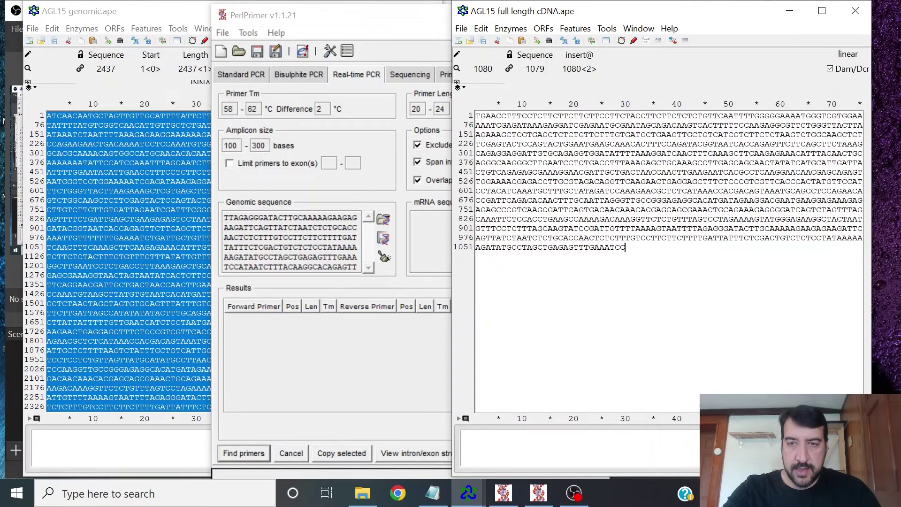
key("ctrl+a")
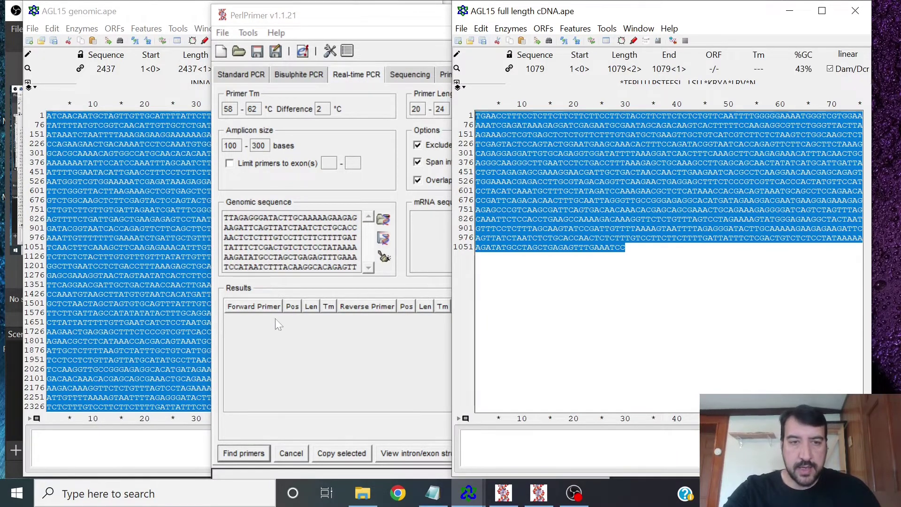
left_click(415, 240)
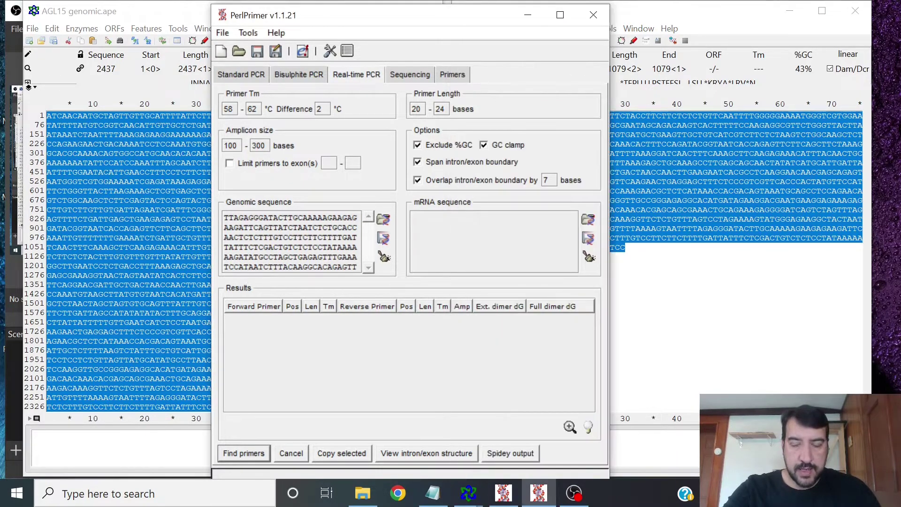
Paste the AGL15 full-length cDNA into PerlPrimer's mRNA sequence box
key("ctrl+v")
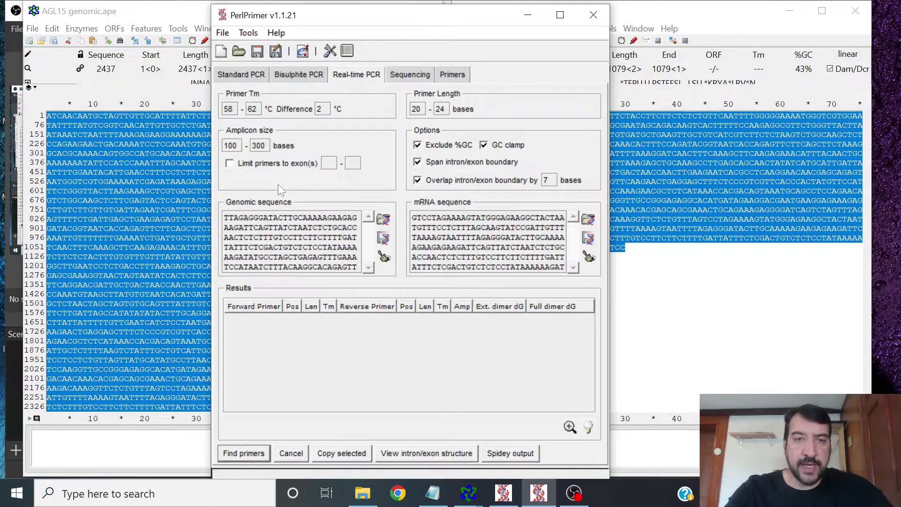
Raise the maximum amplicon size from 300 to 450 bases
left_click_drag(264, 146, 251, 145)
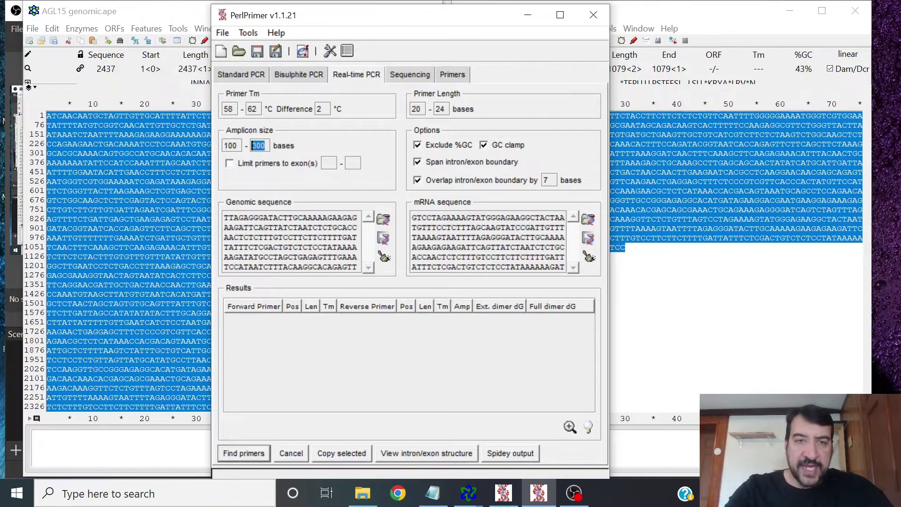
type("45")
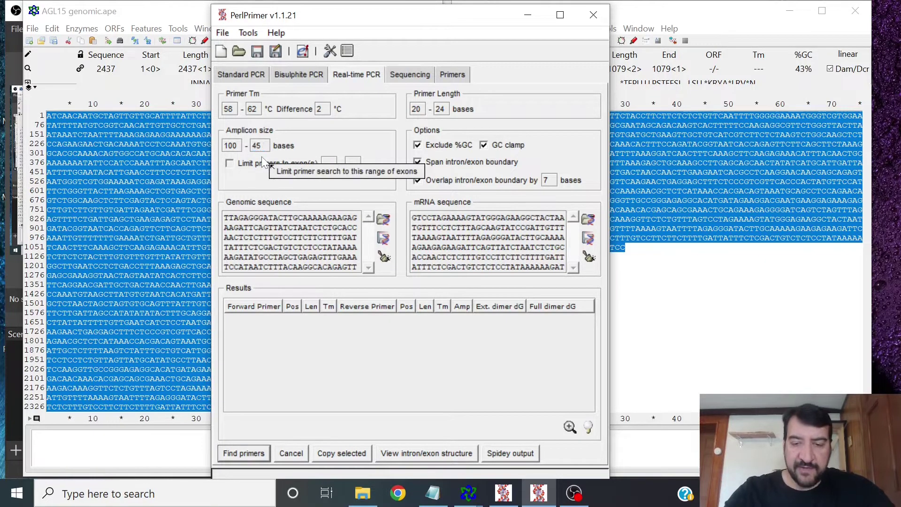
type("0")
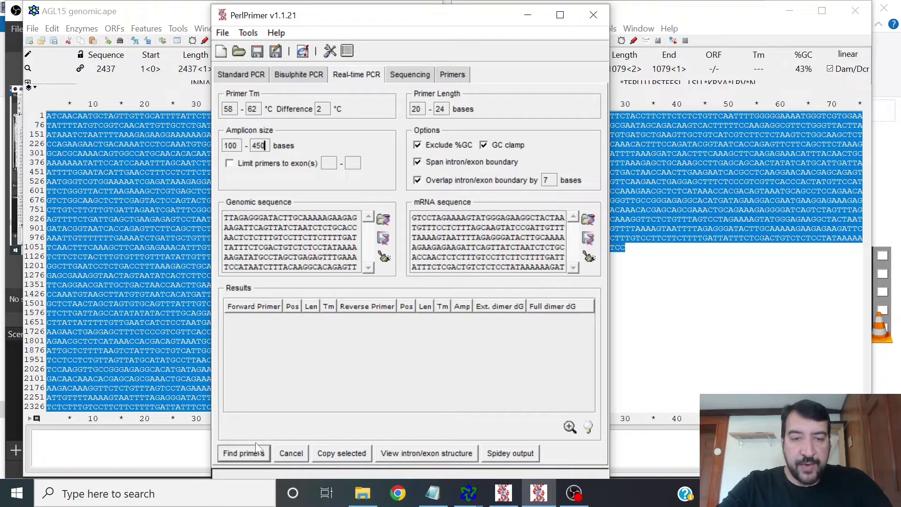
Run the primer search, dismiss the Spidey alignment error, and maximize the window showing 7359 pairs
left_click(242, 451)
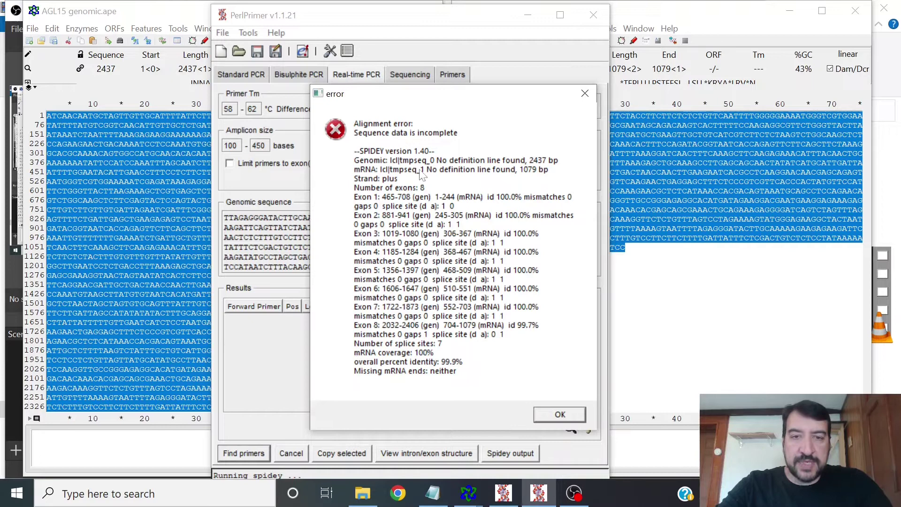
left_click(556, 413)
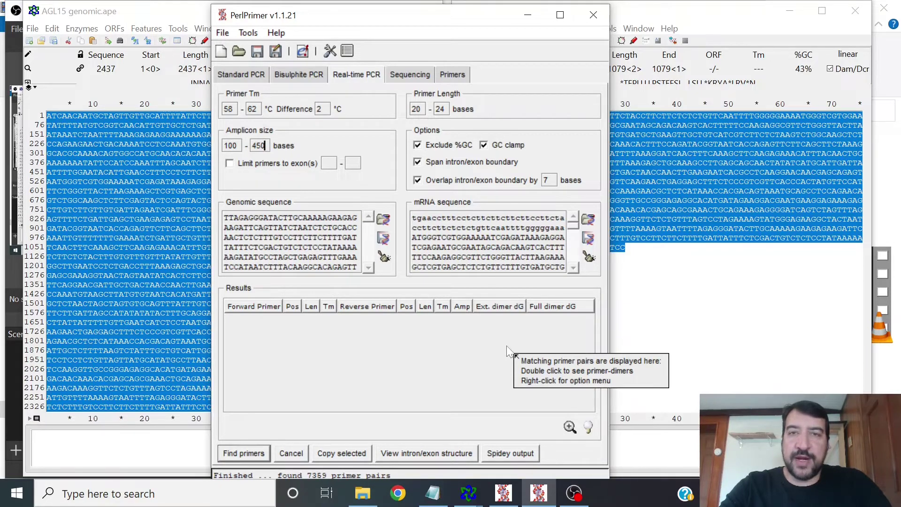
left_click(560, 15)
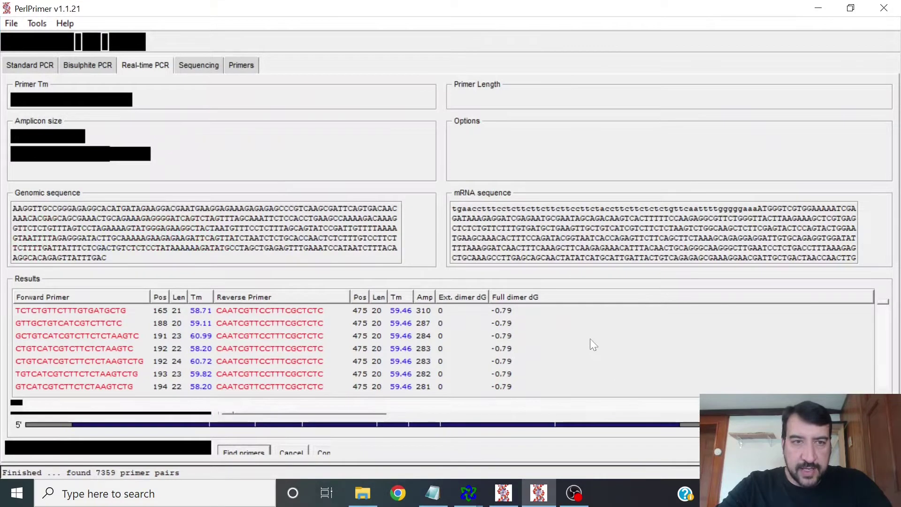
Choose the pair TCTCTGTTCTTTGTGATGCTG / CAATCGTTCCTTTCGCTCTC with its 310 bp amplicon
left_click(590, 338)
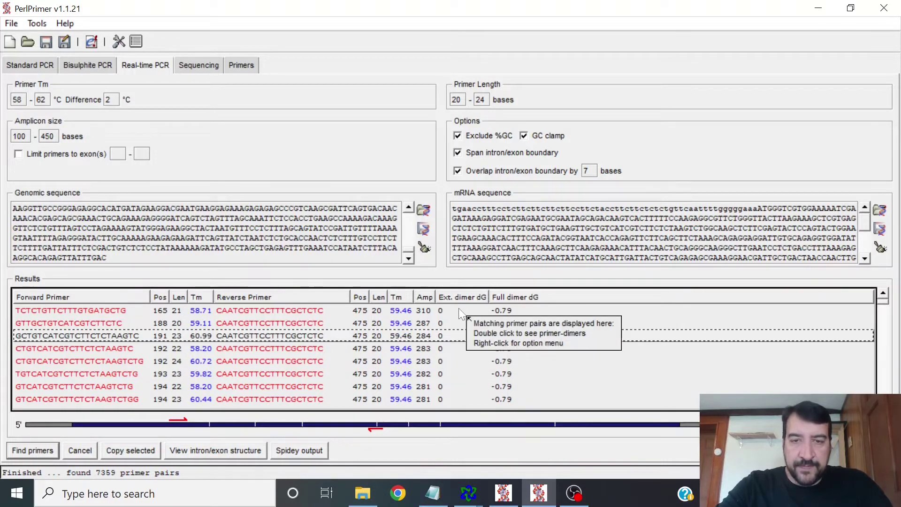
left_click(513, 310)
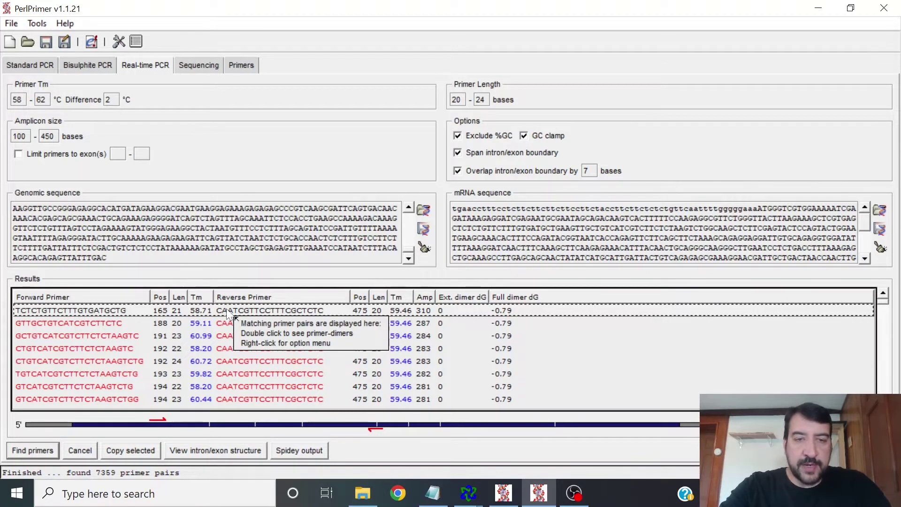
Open the chosen pair's Primers view and copy forward primer TCTCTGTTCTTTGTGATGCTG for BLAST in Chrome
double_click(227, 311)
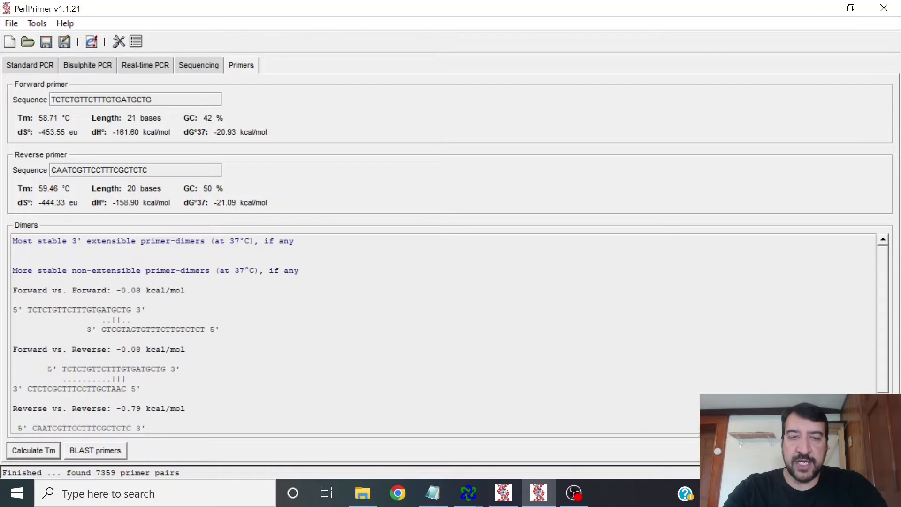
double_click(97, 100)
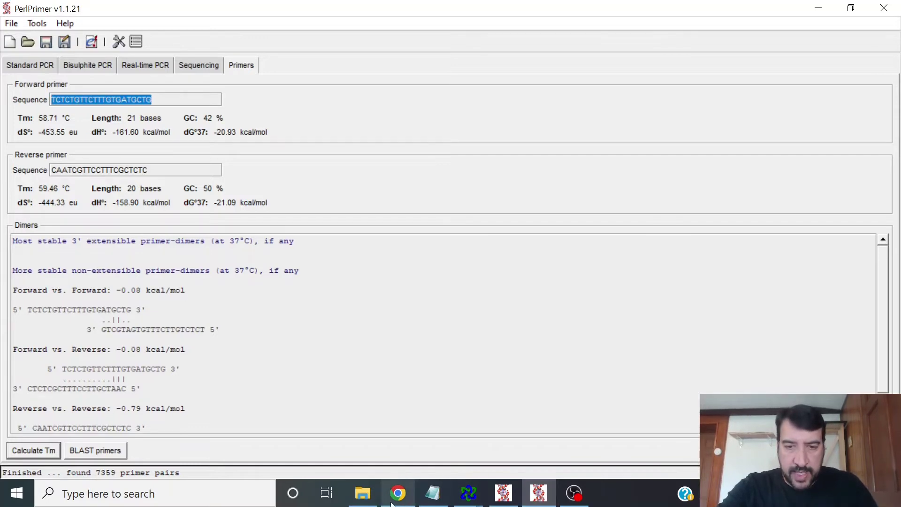
left_click(398, 490)
BLAST forward primer TCTCTGTTCTTTGTGATGCTG against the Araport11 transcripts (DNA) dataset on TAIR
left_click(450, 324)
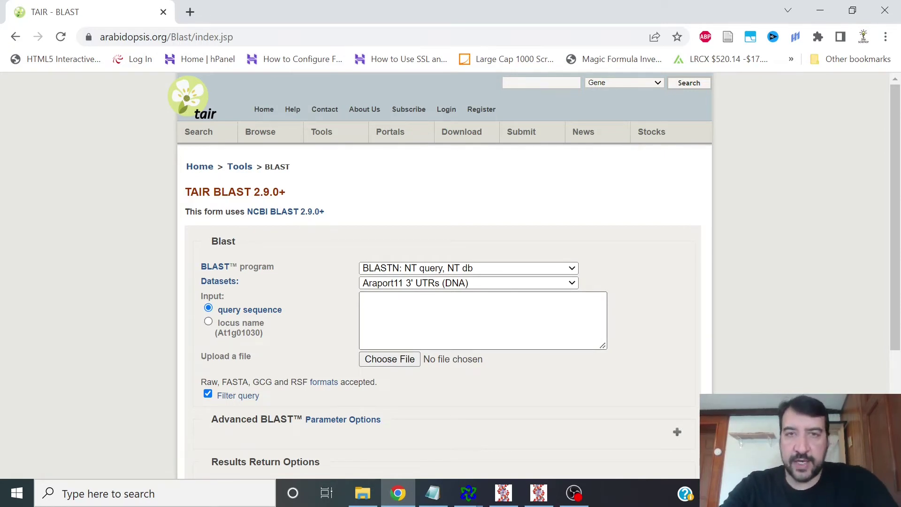
left_click(450, 323)
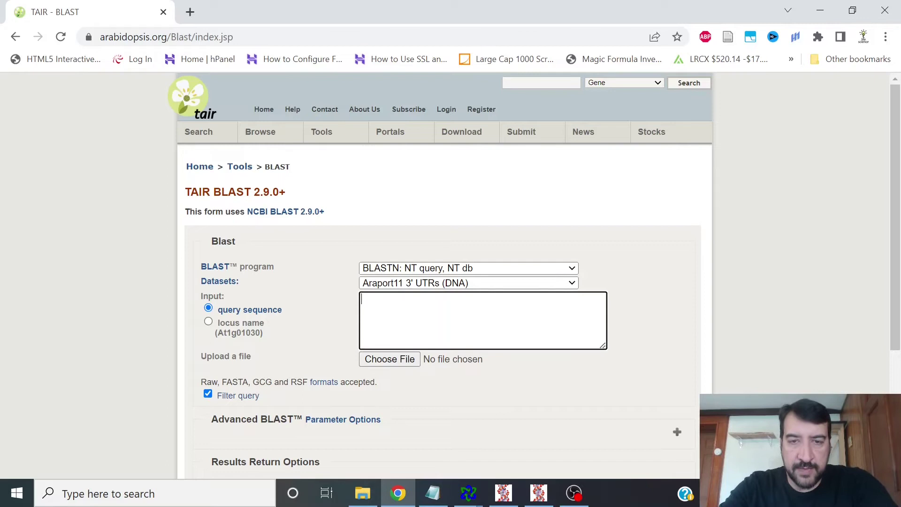
left_click(462, 283)
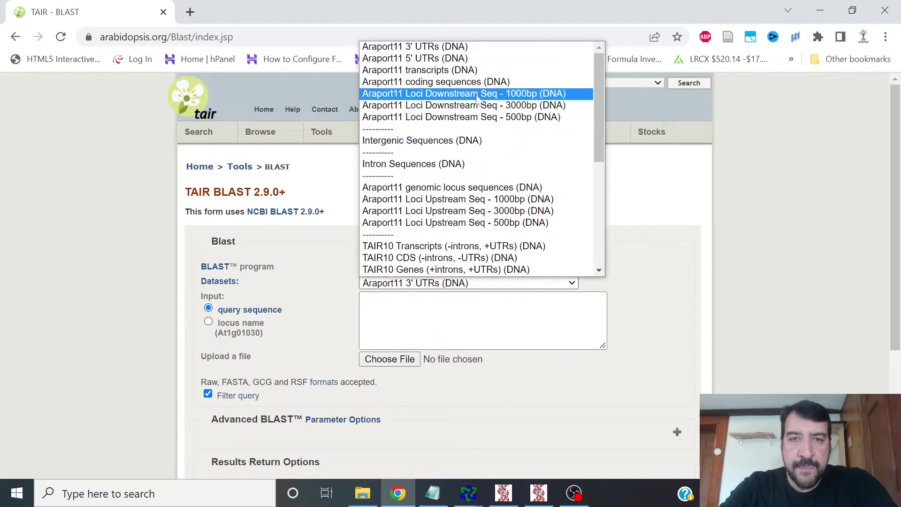
left_click(474, 70)
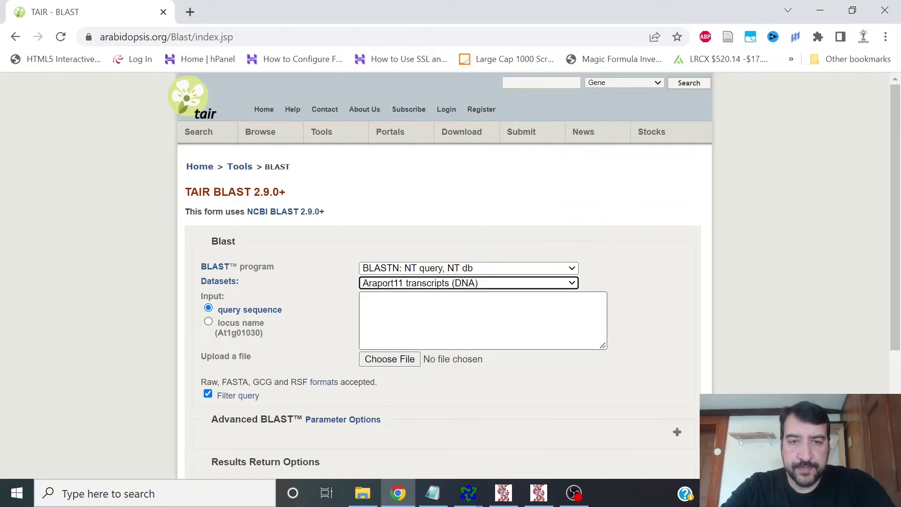
left_click(422, 310)
key("ctrl+v")
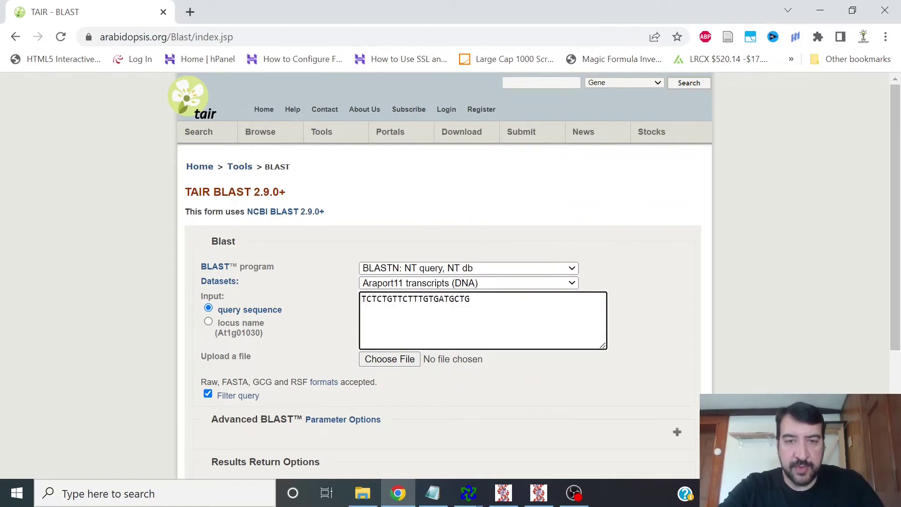
scroll(438, 367, "down", 4)
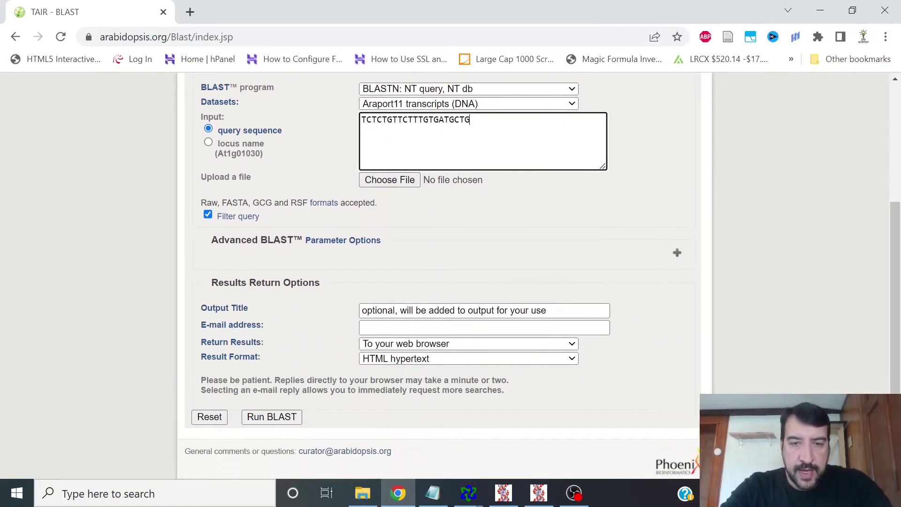
left_click(288, 417)
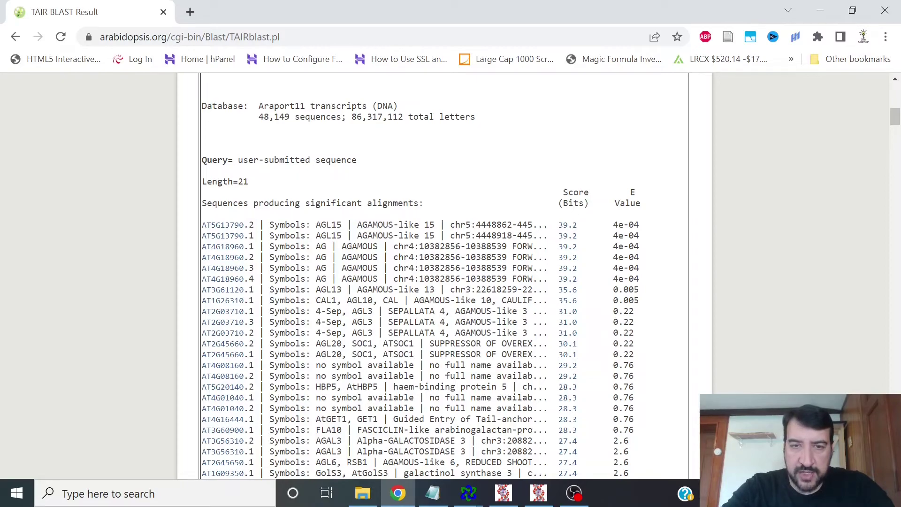
Review the BLAST hits, with AGL15 and AGAMOUS tied at the top, then return to PerlPrimer
scroll(444, 275, "down", 20)
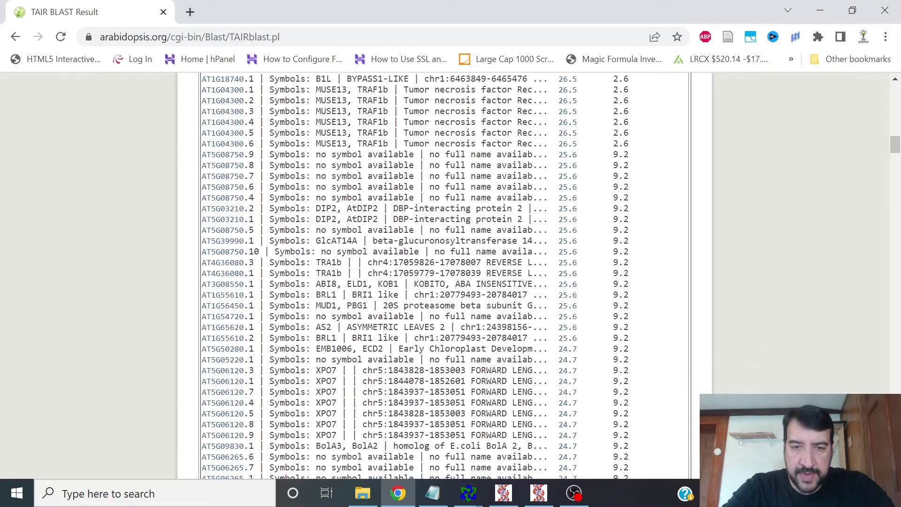
scroll(416, 350, "up", 20)
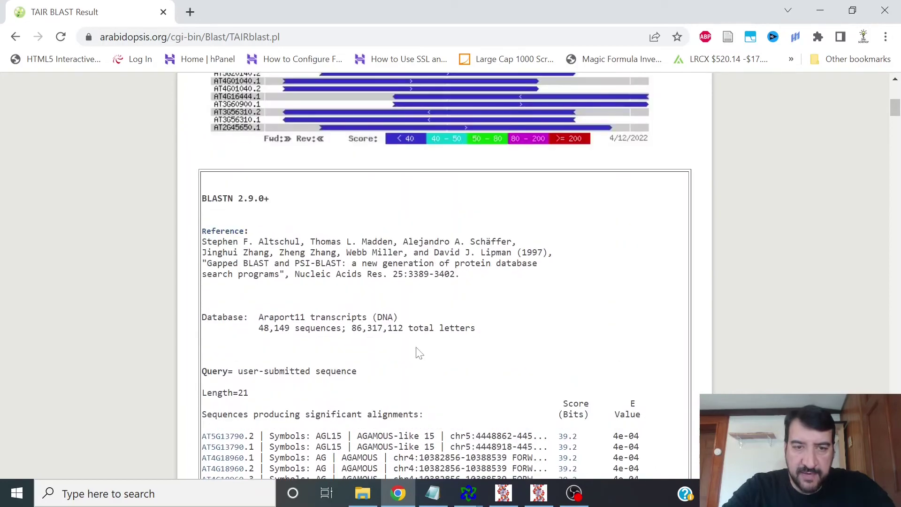
scroll(415, 350, "down", 9)
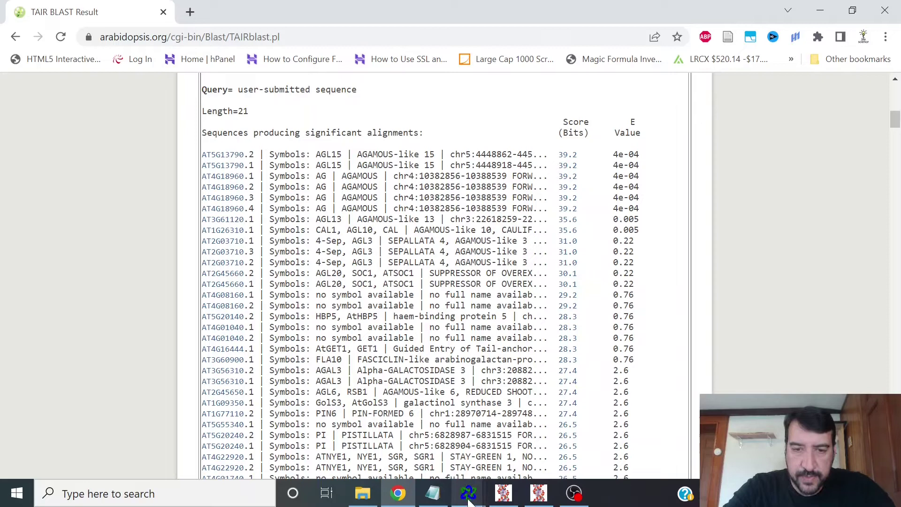
mouse_move(419, 500)
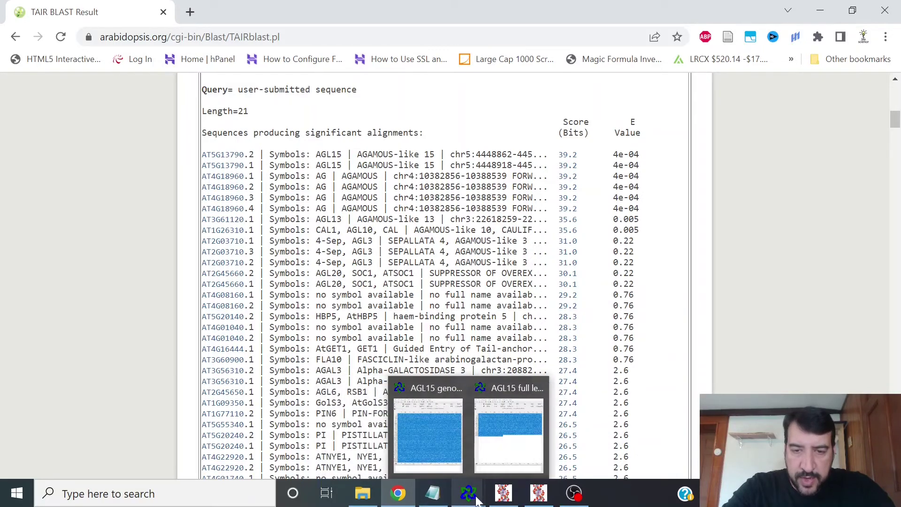
left_click(533, 502)
Load the CTTTCCAGATACGGTAATCACC / CAATCGTTCCTTTCGCTCTC pair, copy its forward primer, and return to the BLAST form
left_click(145, 65)
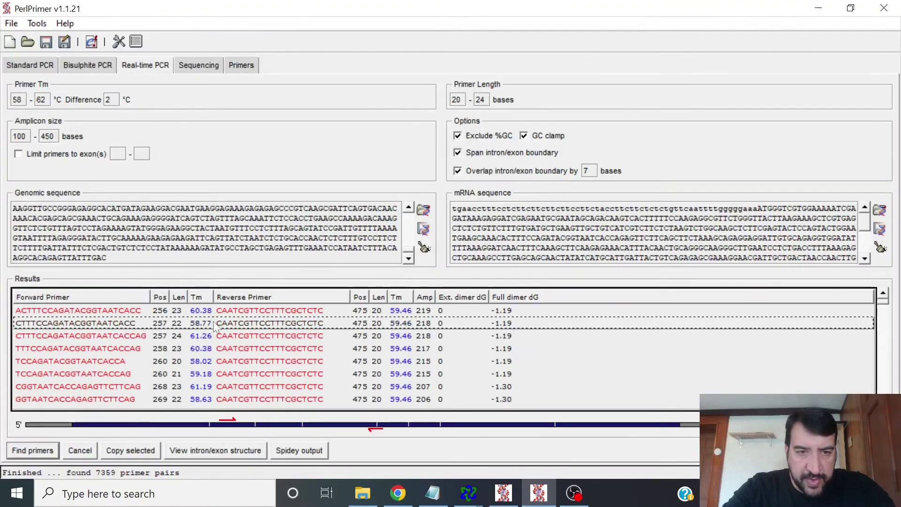
double_click(214, 323)
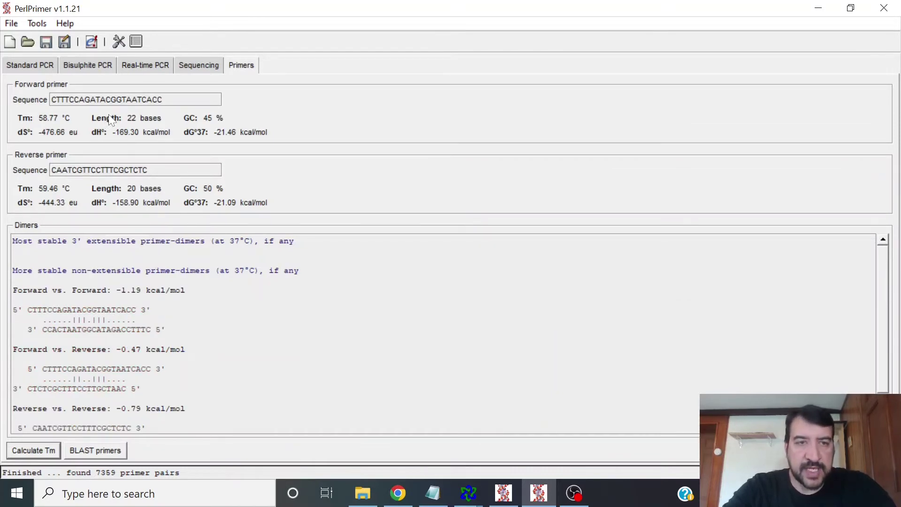
double_click(111, 100)
key("ctrl+c")
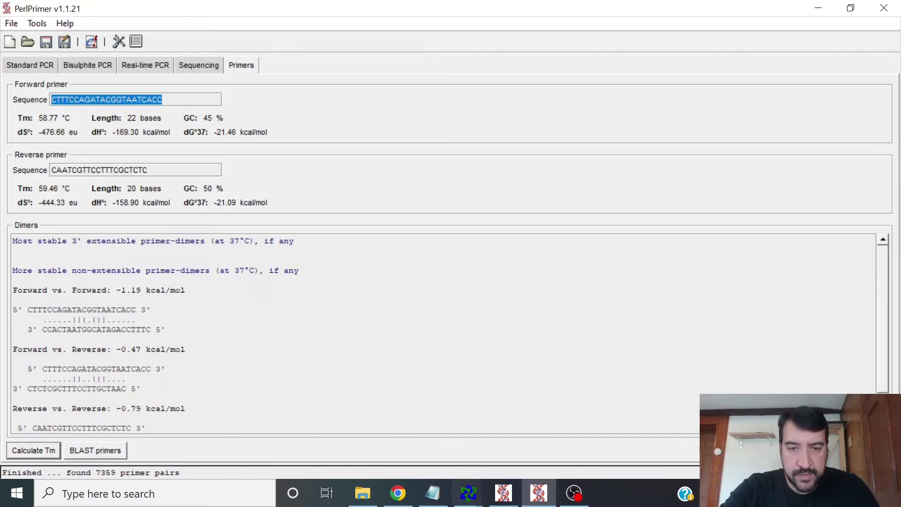
left_click(398, 493)
left_click(16, 38)
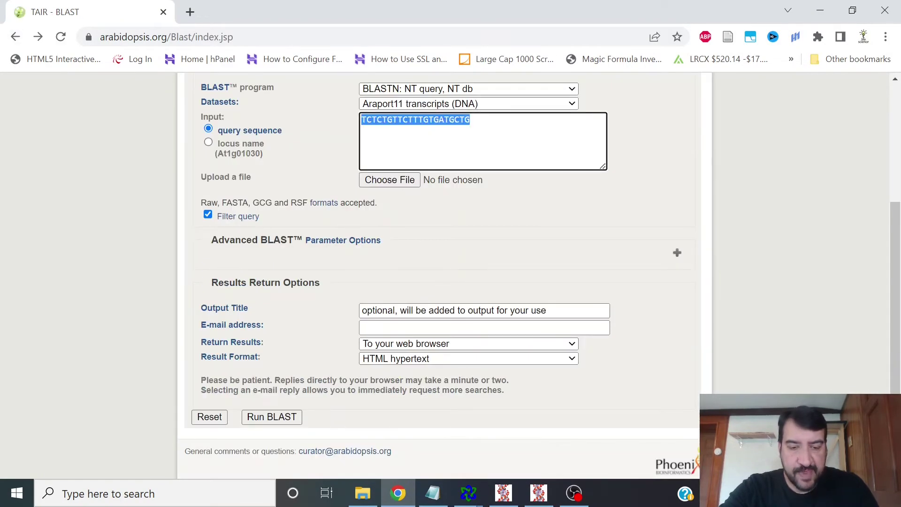
BLAST the forward primer CTTTCCAGATACGGTAATCACC on TAIR and review the AGL15-only hits (E 1e-04)
key("ctrl+v")
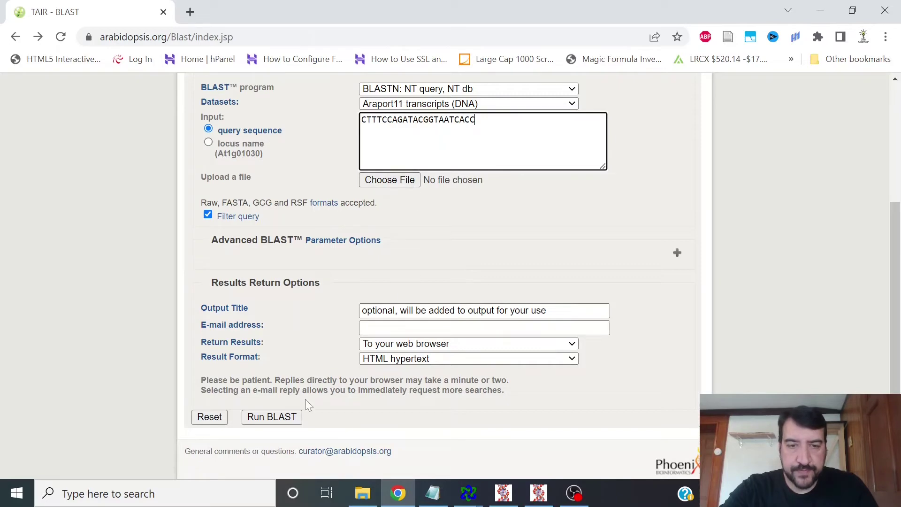
left_click(283, 419)
scroll(258, 385, "down", 5)
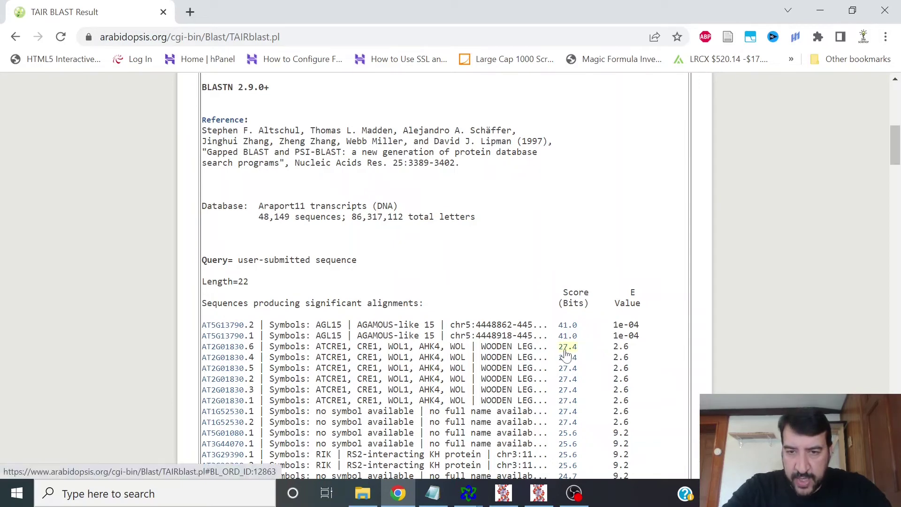
scroll(445, 276, "down", 15)
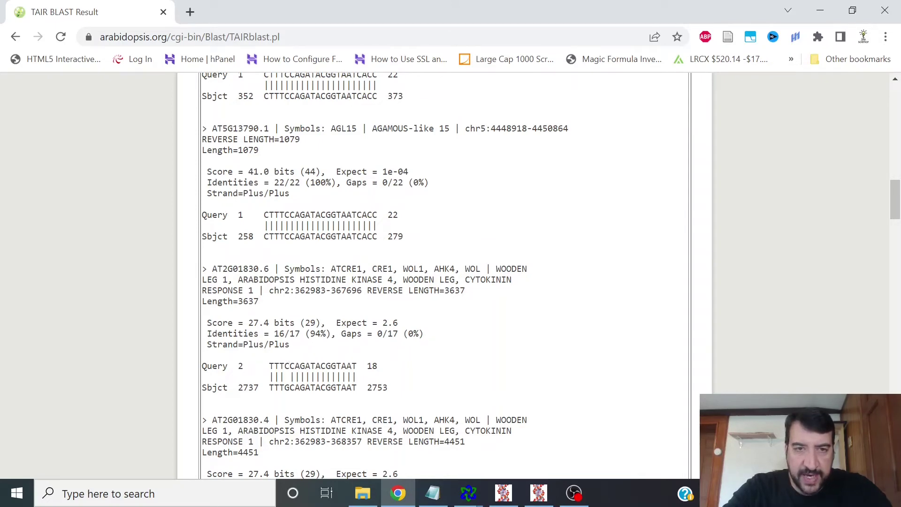
scroll(348, 361, "up", 15)
scroll(347, 361, "up", 3)
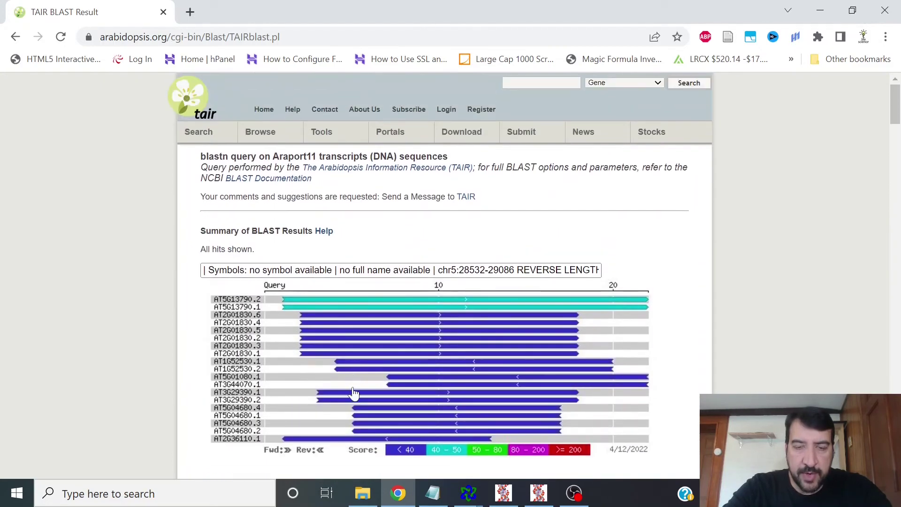
Copy the reverse primer CAATCGTTCCTTTCGCTCTC from PerlPrimer and switch back to the TAIR BLAST page
left_click(539, 494)
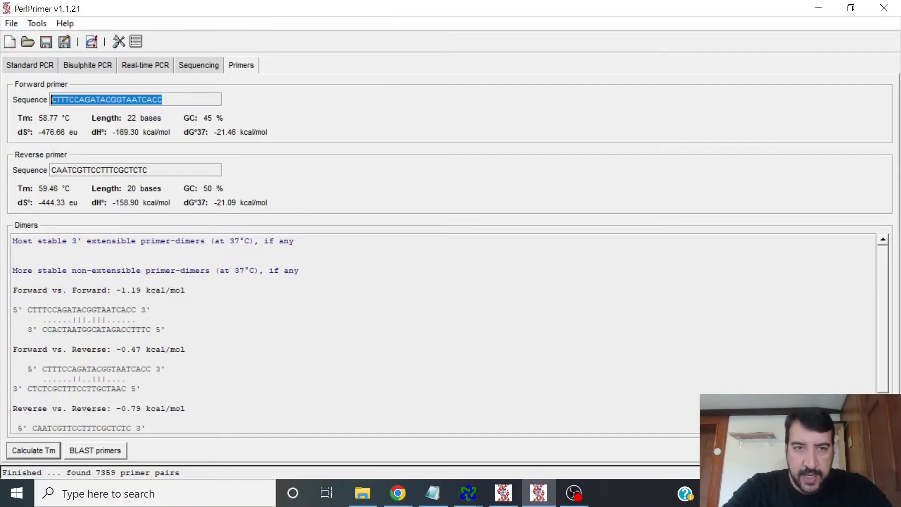
key("Tab")
key("ctrl+c")
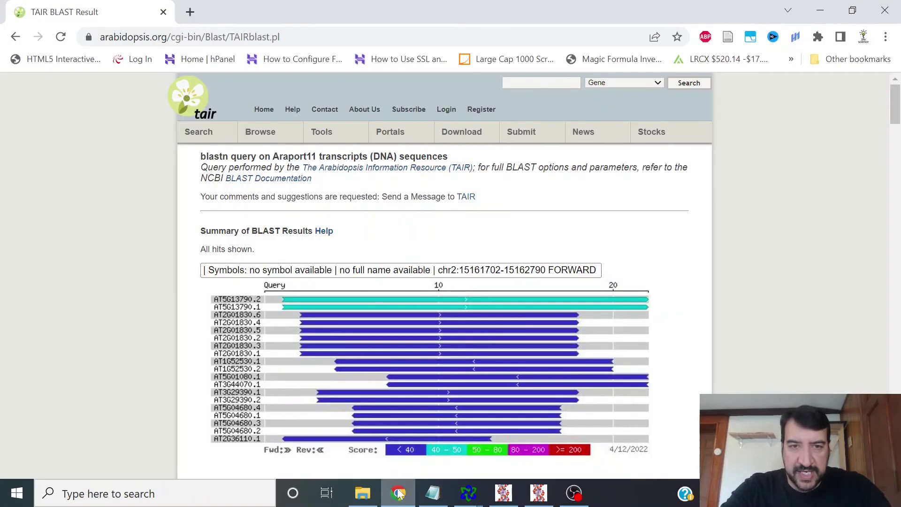
left_click(398, 492)
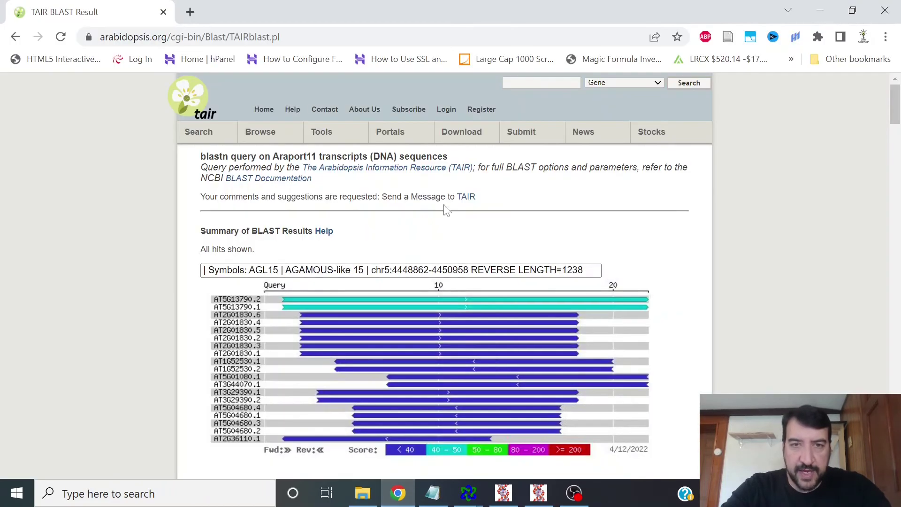
BLAST reverse primer CAATCGTTCCTTTCGCTCTC against Araport11 transcripts and confirm AGL15 (AT5G13790) tops the hits
left_click(15, 36)
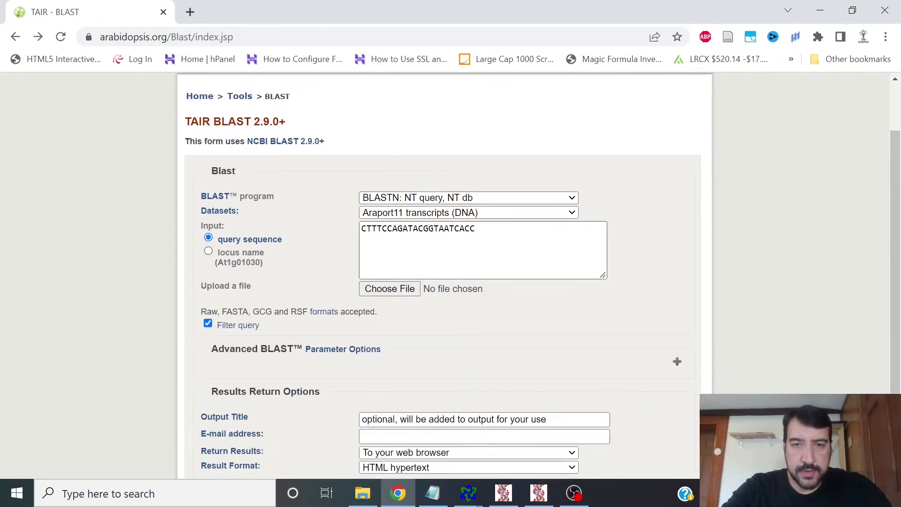
key("ctrl+v")
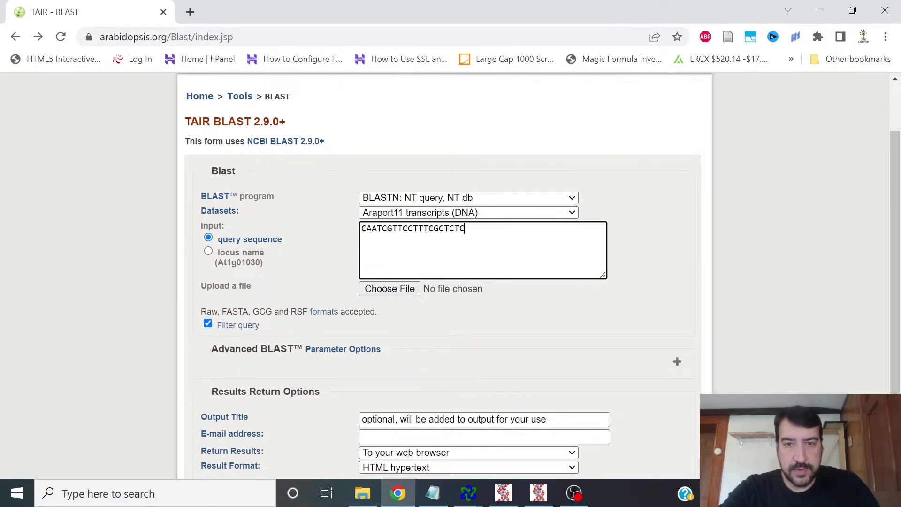
scroll(398, 323, "down", 3)
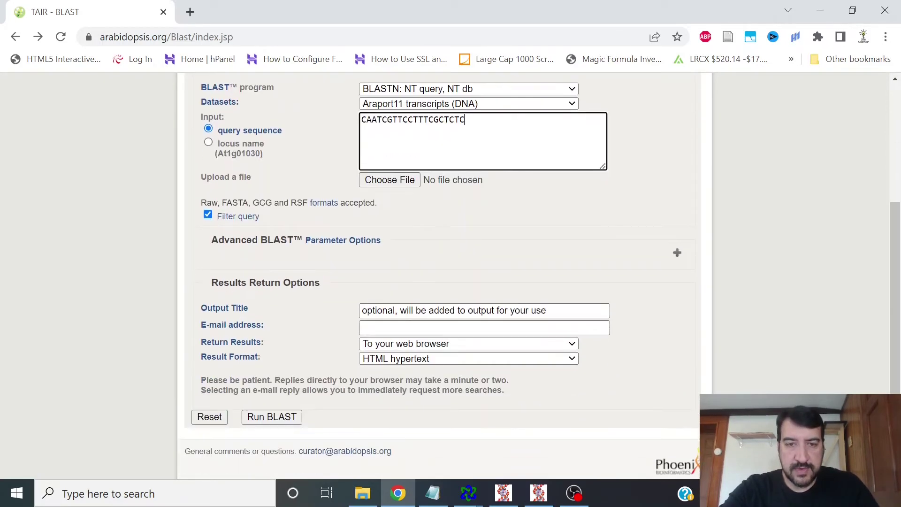
left_click(294, 419)
scroll(642, 280, "down", 2)
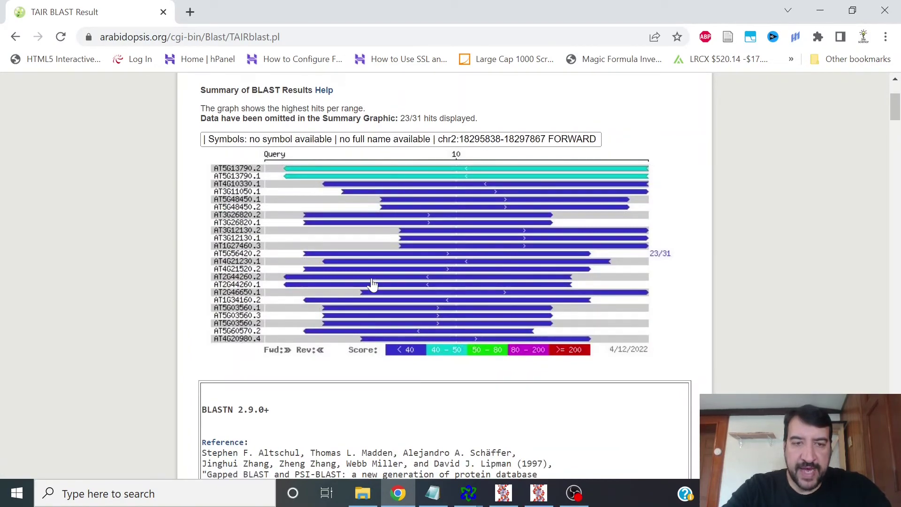
scroll(362, 345, "down", 8)
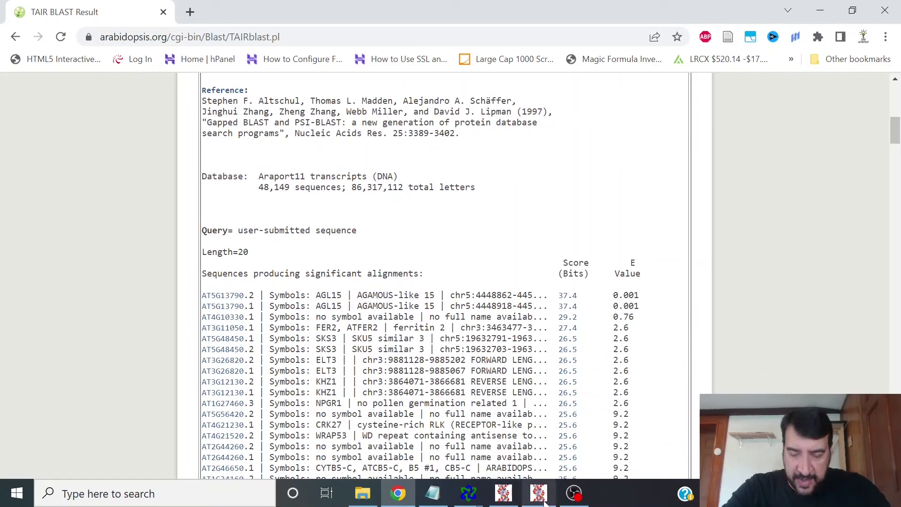
Show PerlPrimer's Real-time PCR results with the chosen pair and its 218-base amplicon
mouse_move(545, 502)
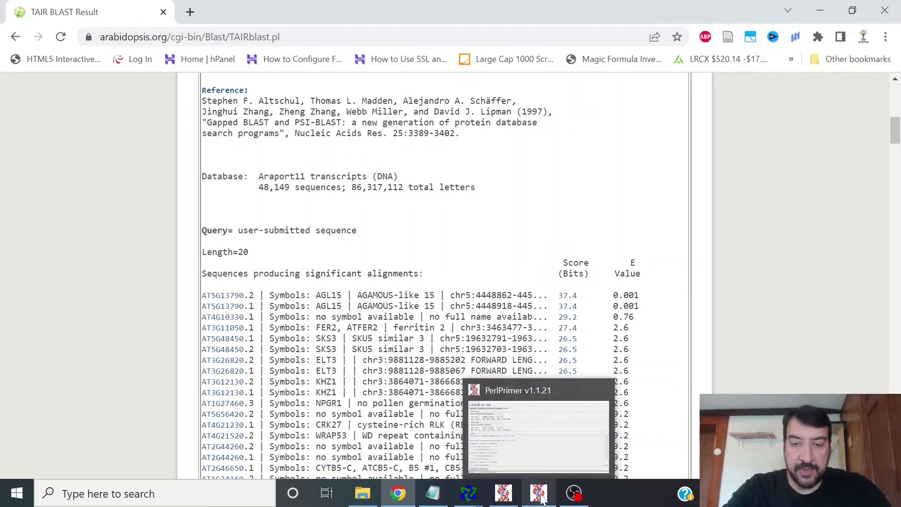
left_click(539, 502)
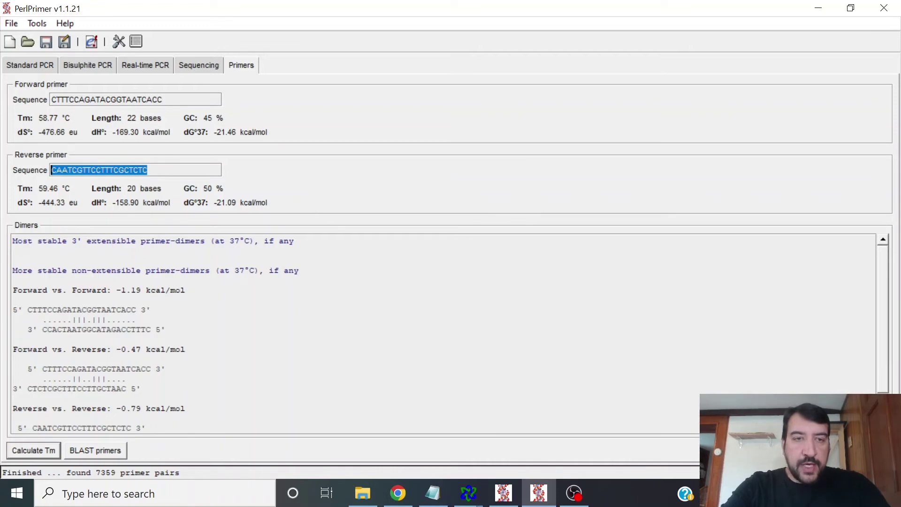
left_click(143, 63)
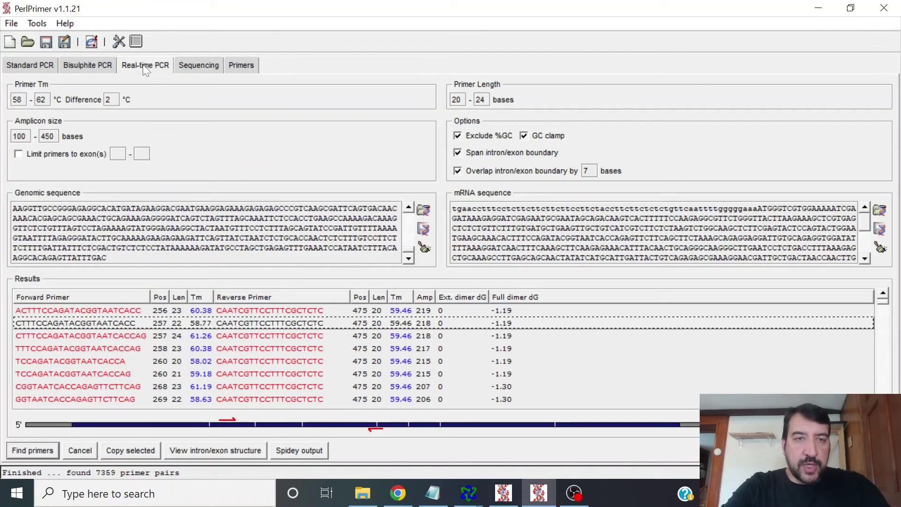
Switch PerlPrimer to Standard PCR, then bring the PNAS floral organ abscission article to front
left_click(42, 65)
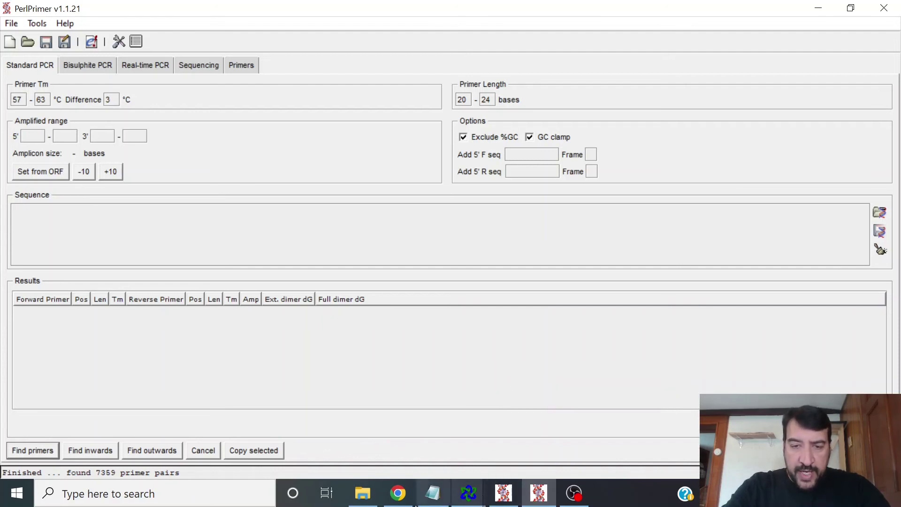
left_click(399, 500)
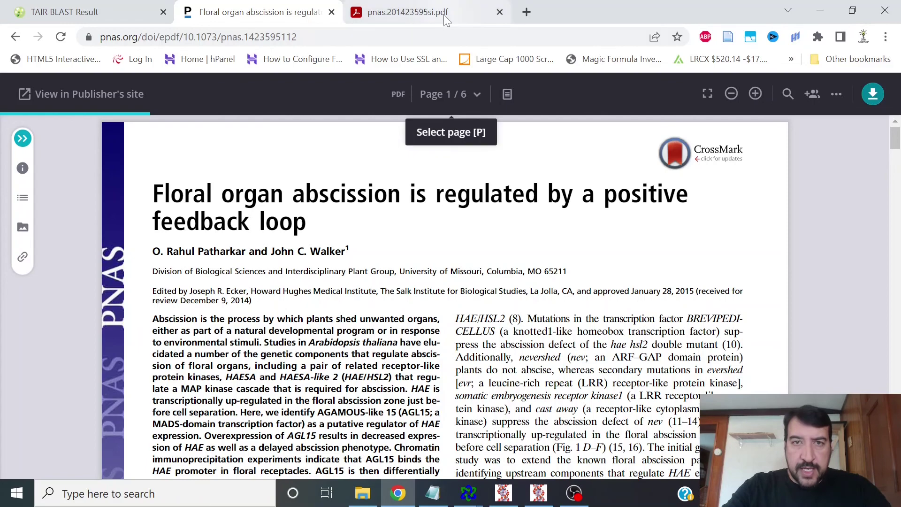
Switch to the pnas.201423595si.pdf supplementary PDF tab
left_click(422, 12)
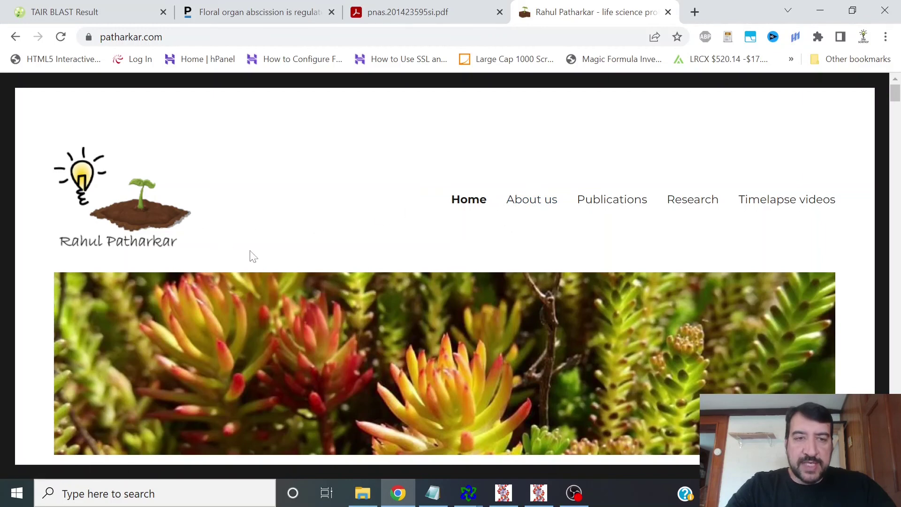
scroll(448, 240, "down", 5)
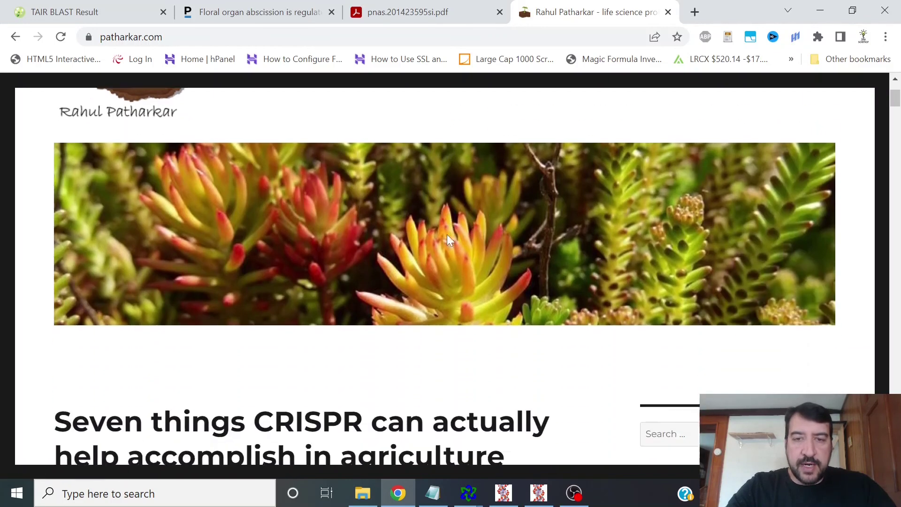
scroll(447, 240, "down", 3)
scroll(548, 266, "down", 4)
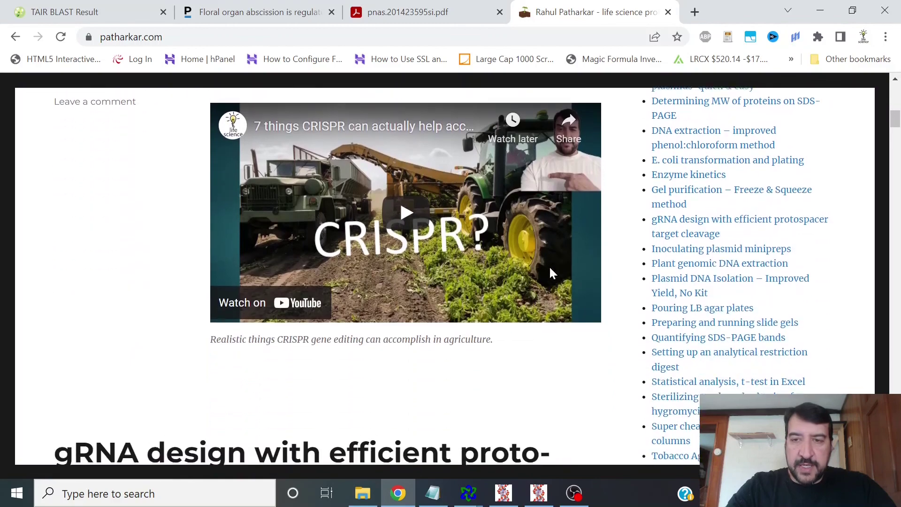
scroll(561, 309, "down", 1)
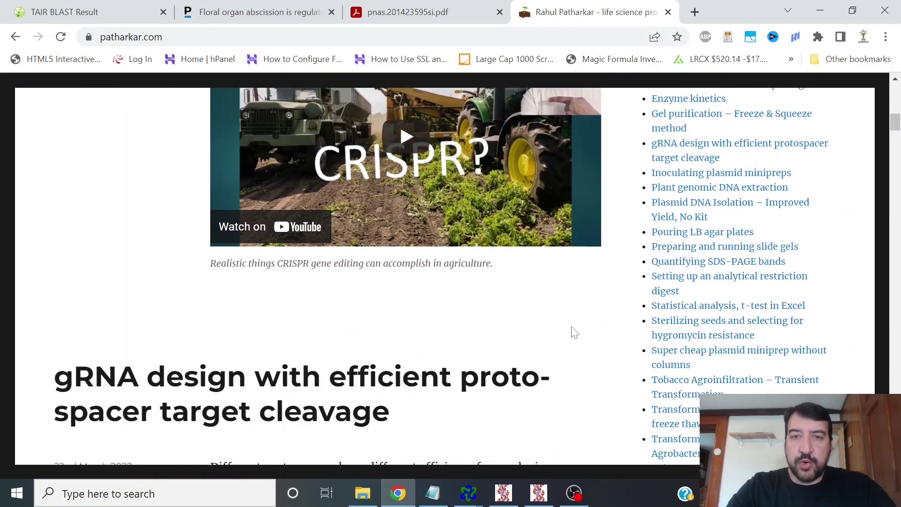
scroll(572, 330, "down", 2)
scroll(575, 334, "up", 8)
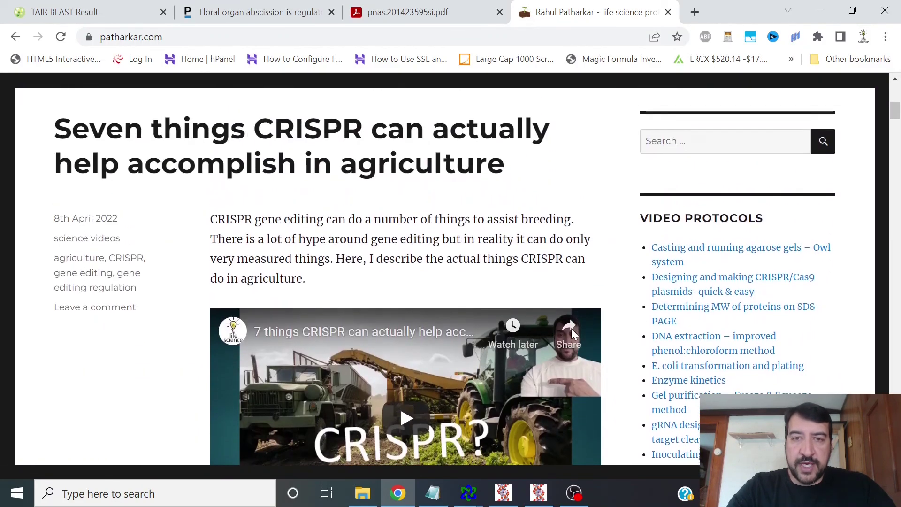
scroll(571, 334, "up", 6)
scroll(492, 280, "down", 9)
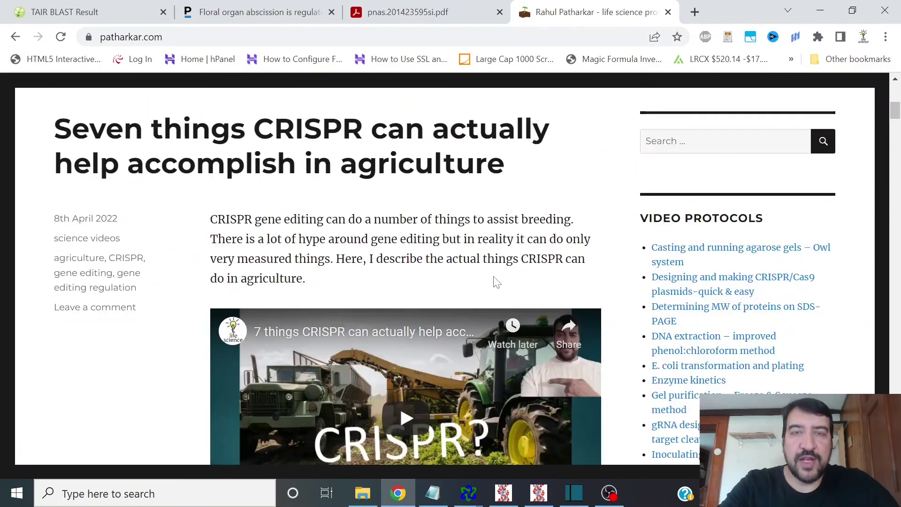
scroll(494, 282, "up", 1)
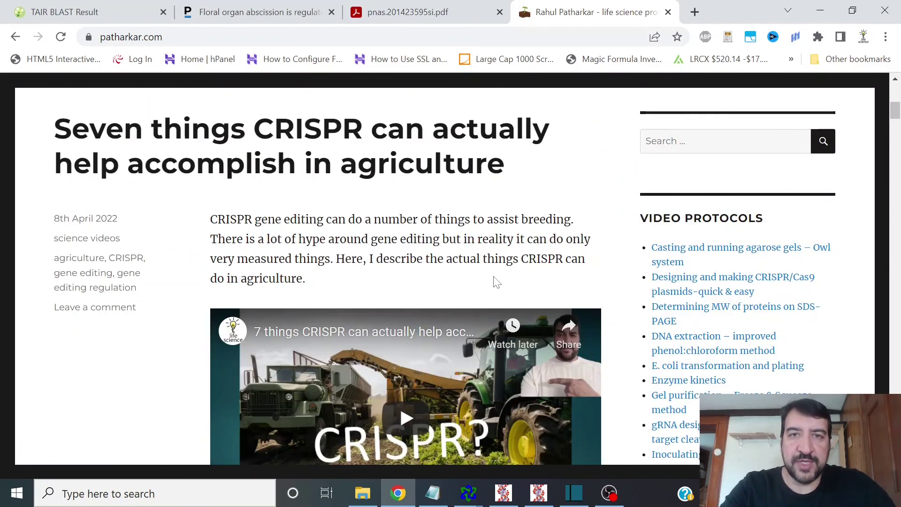
scroll(572, 335, "up", 8)
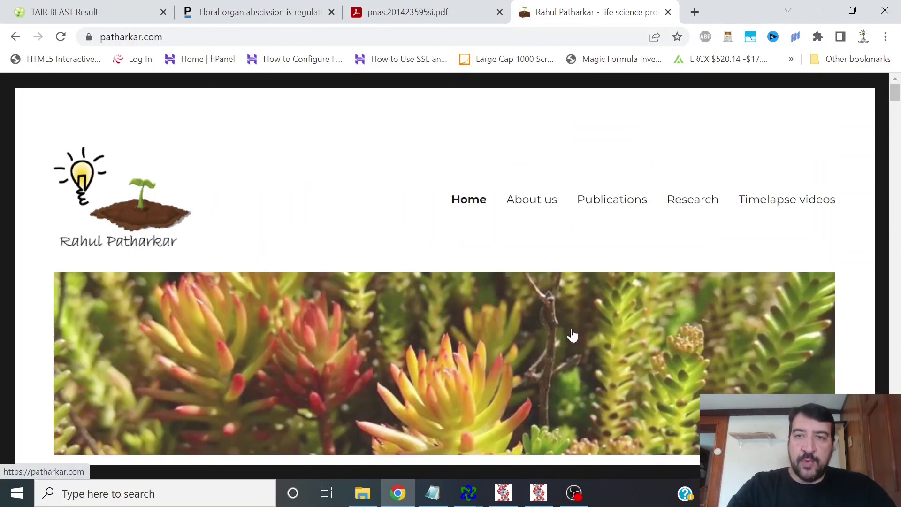